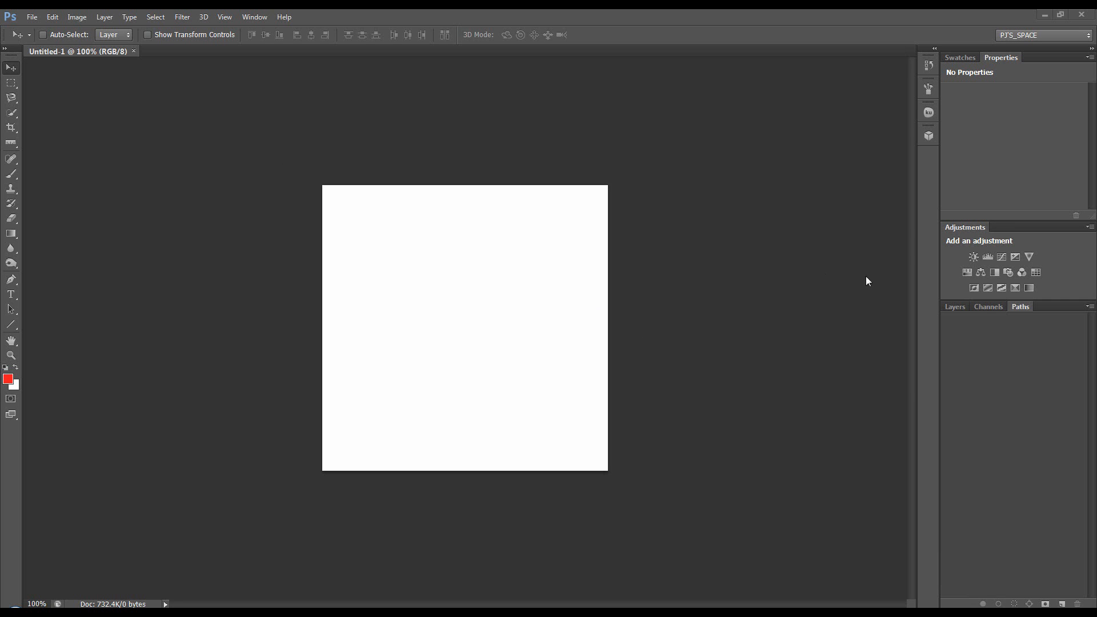
Detach the Layers panel so it floats over the workspace near the canvas, and extend its height
click(962, 307)
drag(952, 308, 729, 75)
drag(736, 200, 735, 391)
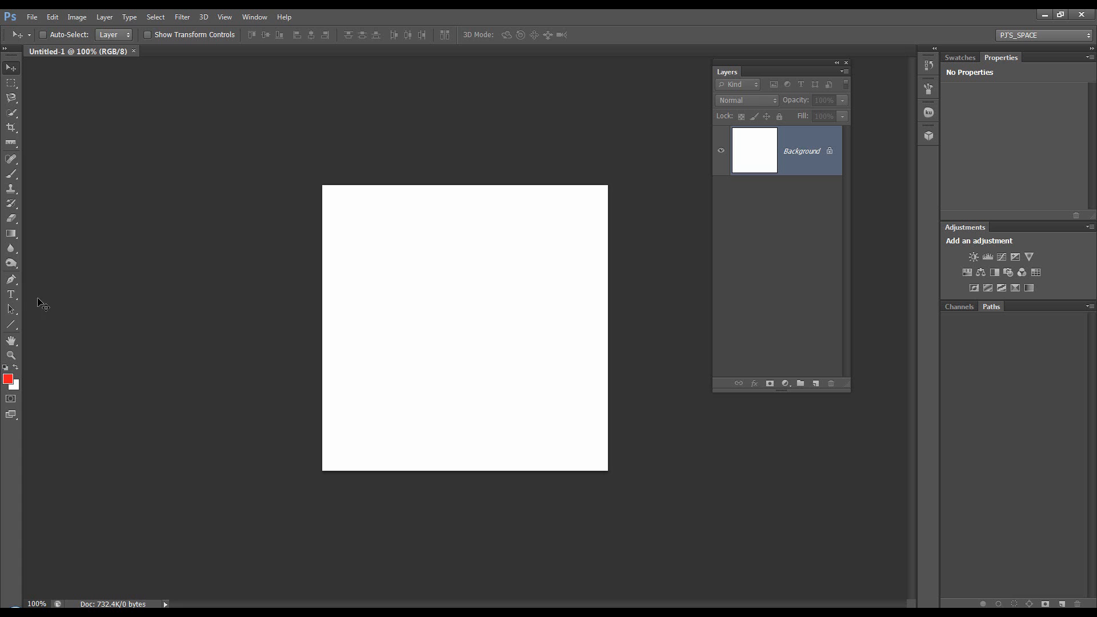
Add three separate text layers reading 1, 2 and 3 at different spots on the canvas in red 50 pt Arial Bold
click(11, 294)
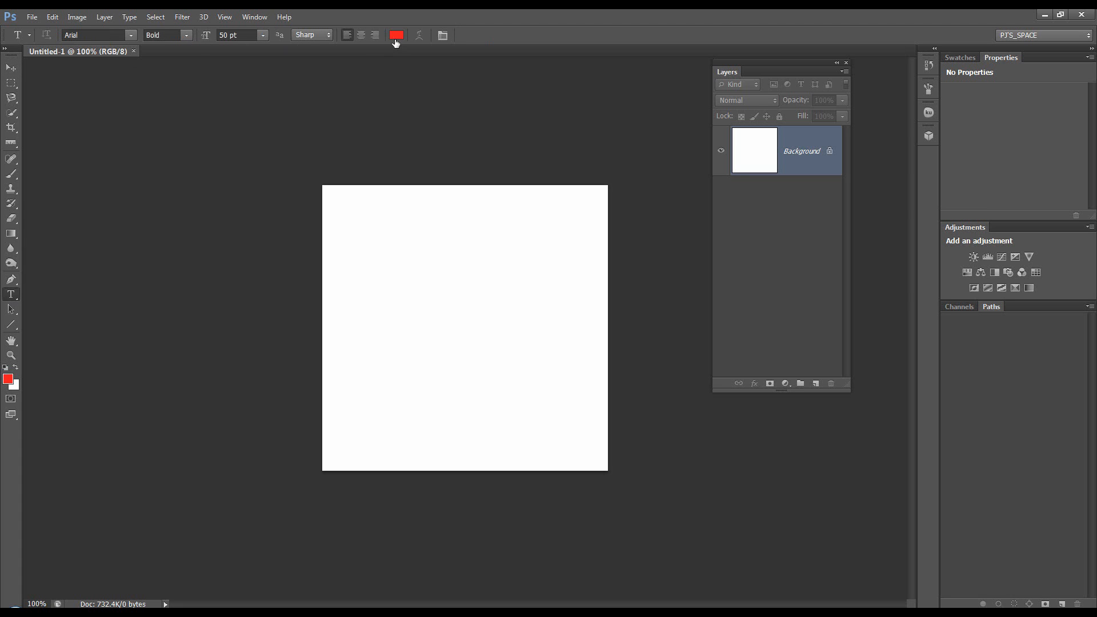
click(407, 308)
text(1)
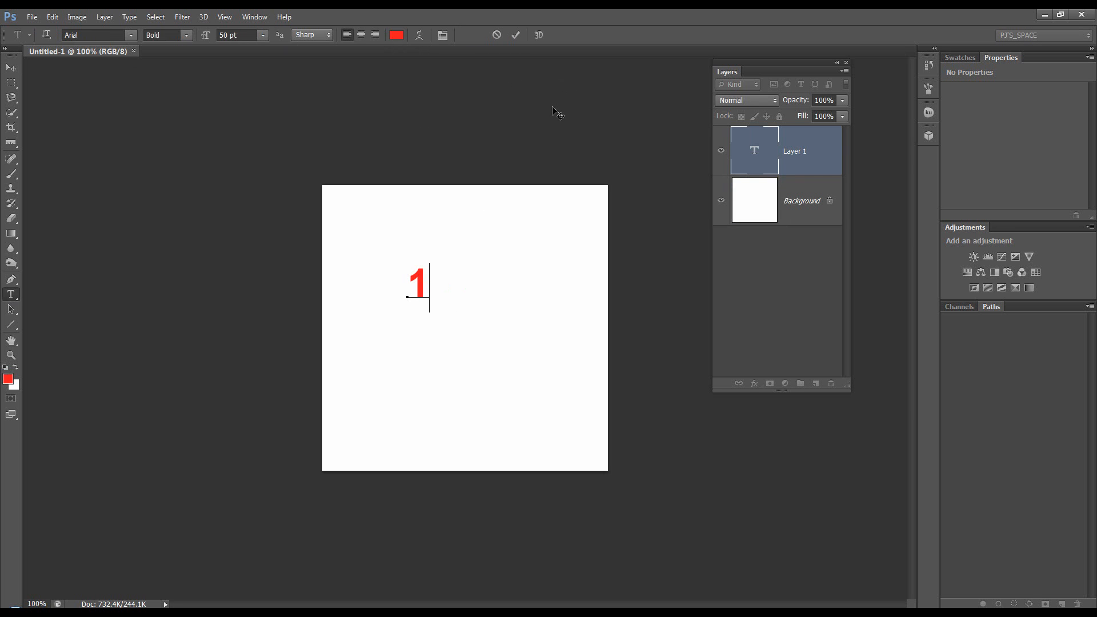
key(ctrl+Return)
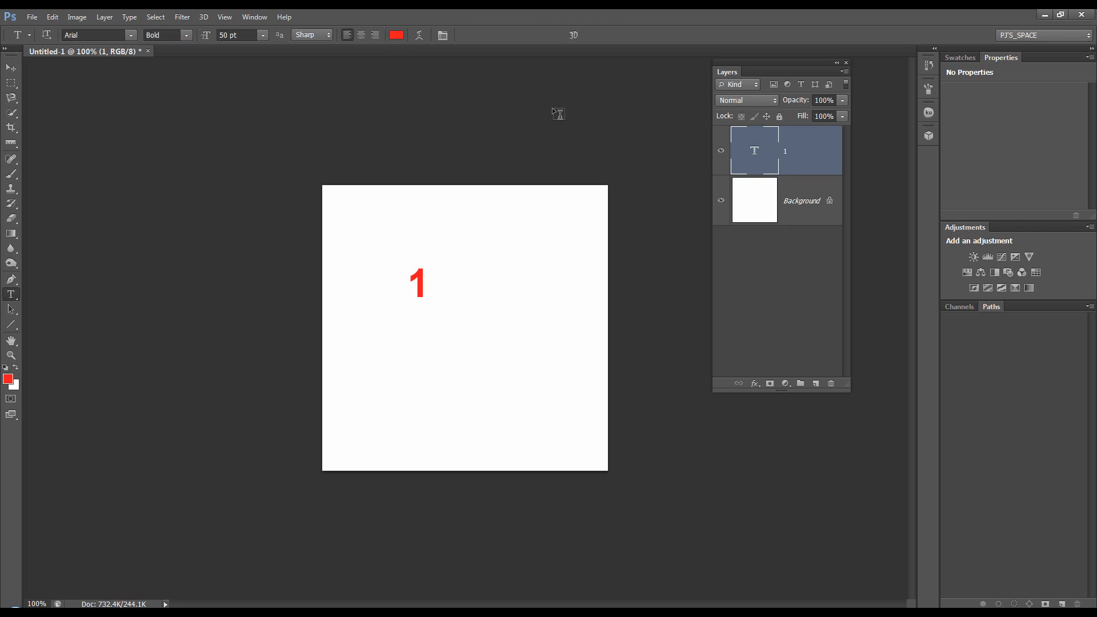
click(453, 335)
text(2)
key(ctrl+Return)
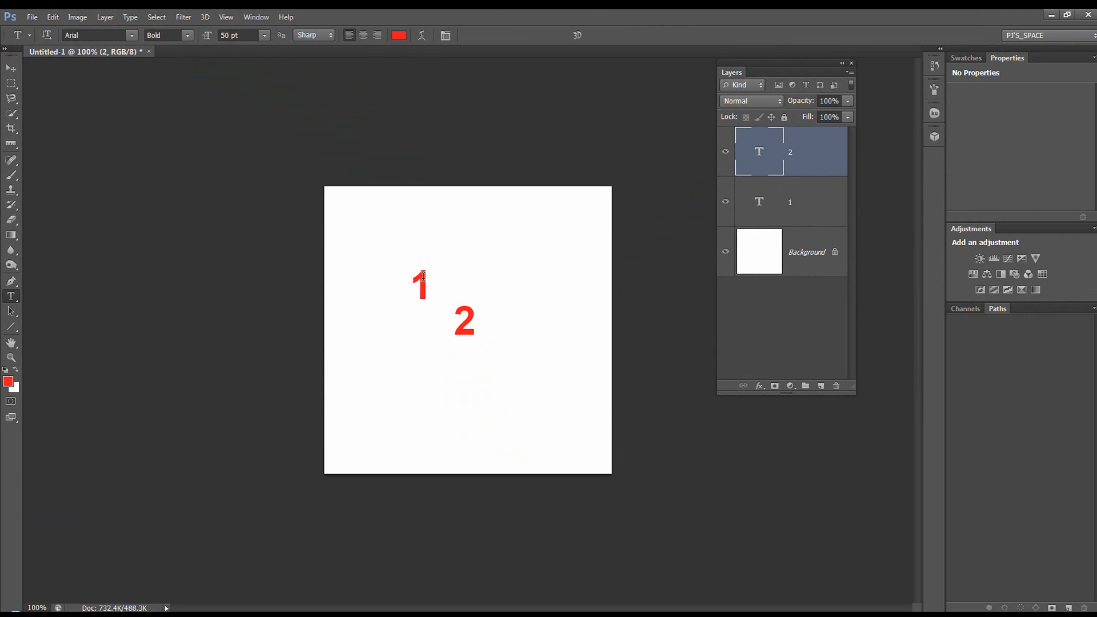
click(512, 241)
text(3)
key(ctrl+Return)
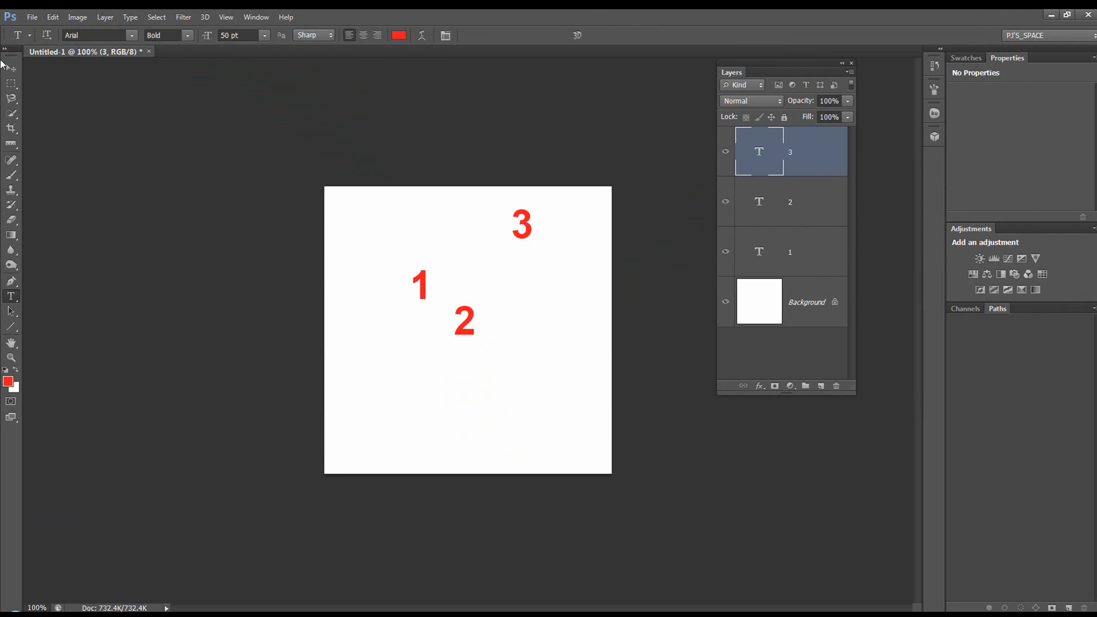
Arrange the 2 and 3 in a rough row beside the 1, and enlarge all three text layers together to about 266%
click(11, 68)
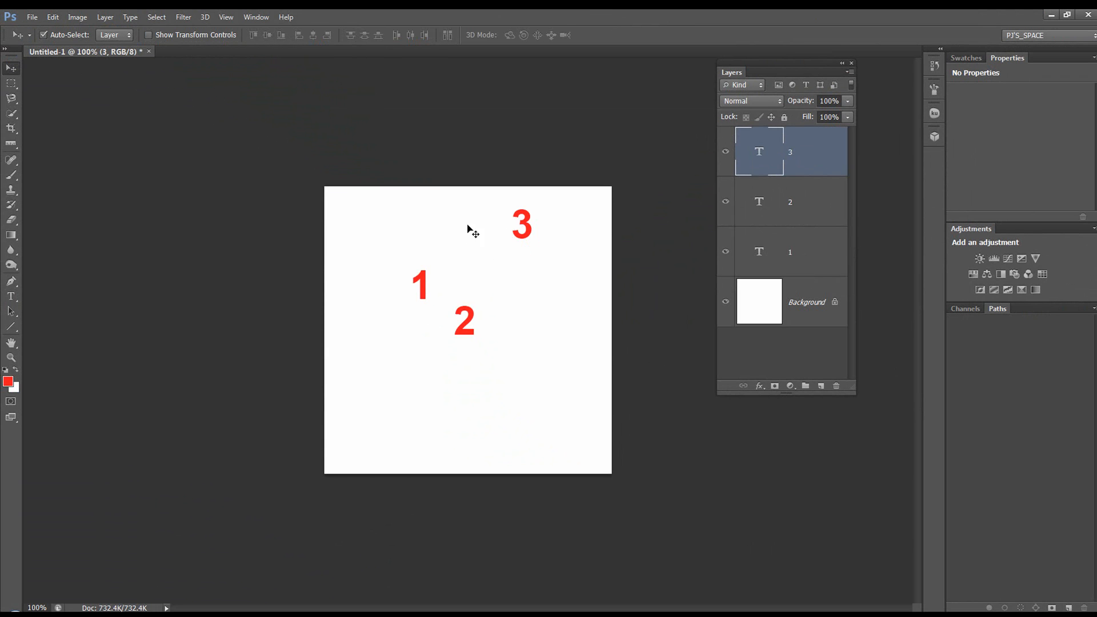
drag(520, 239, 463, 282)
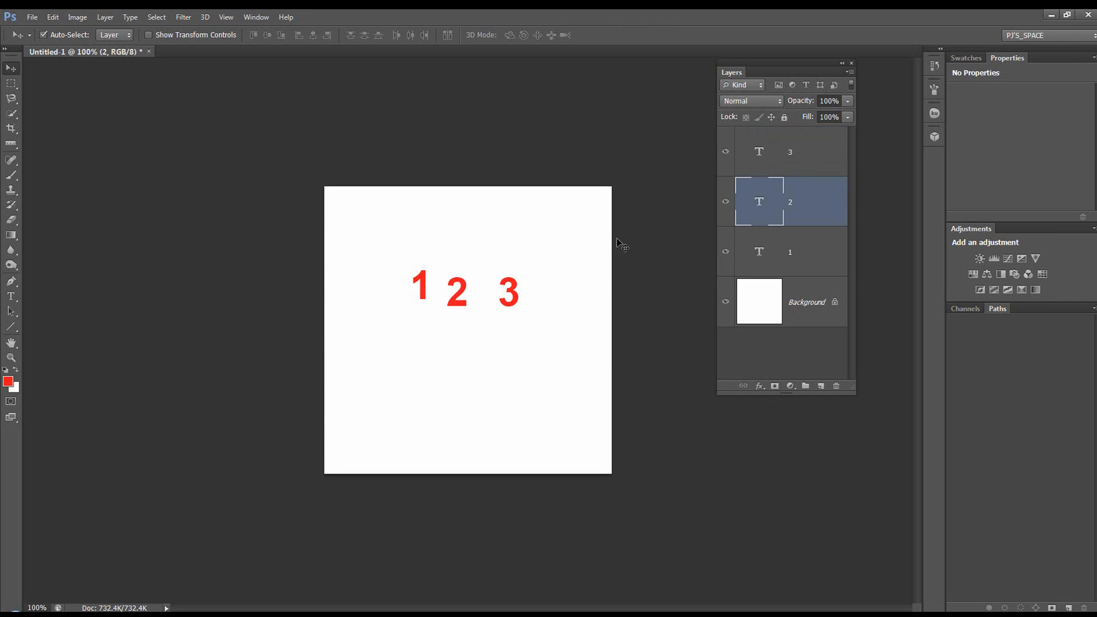
click(784, 162)
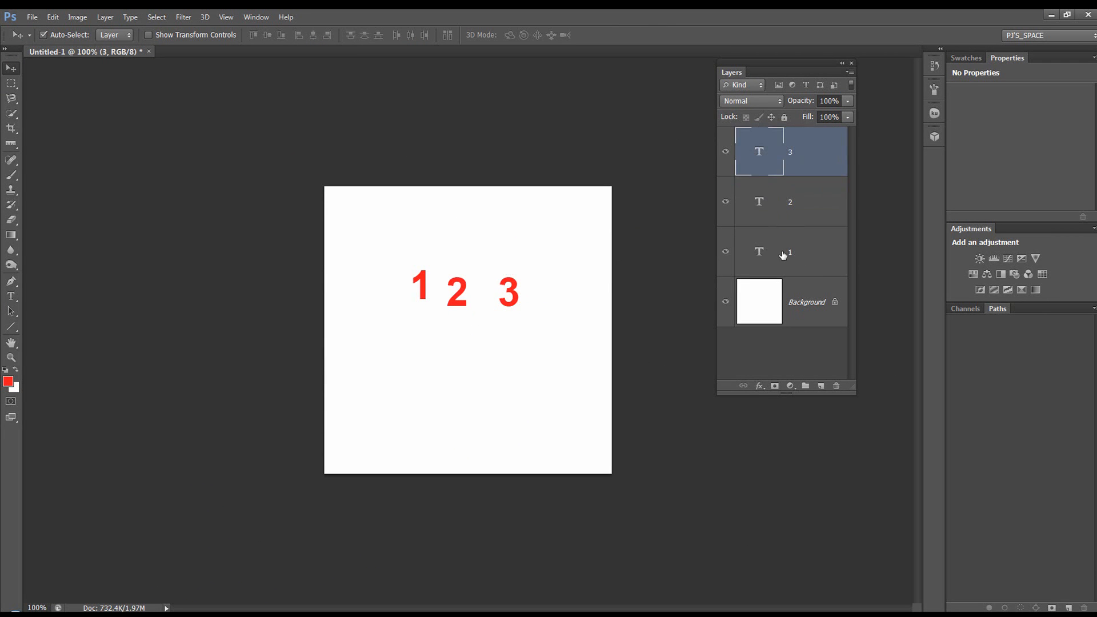
shift+click(784, 255)
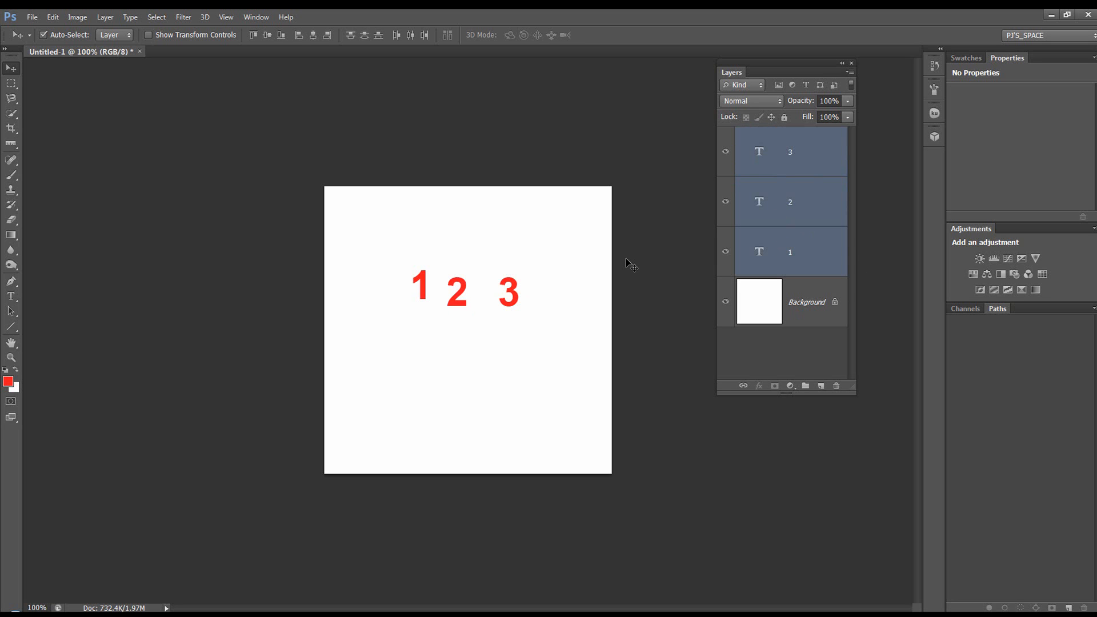
key(ctrl+t)
drag(517, 271, 594, 211)
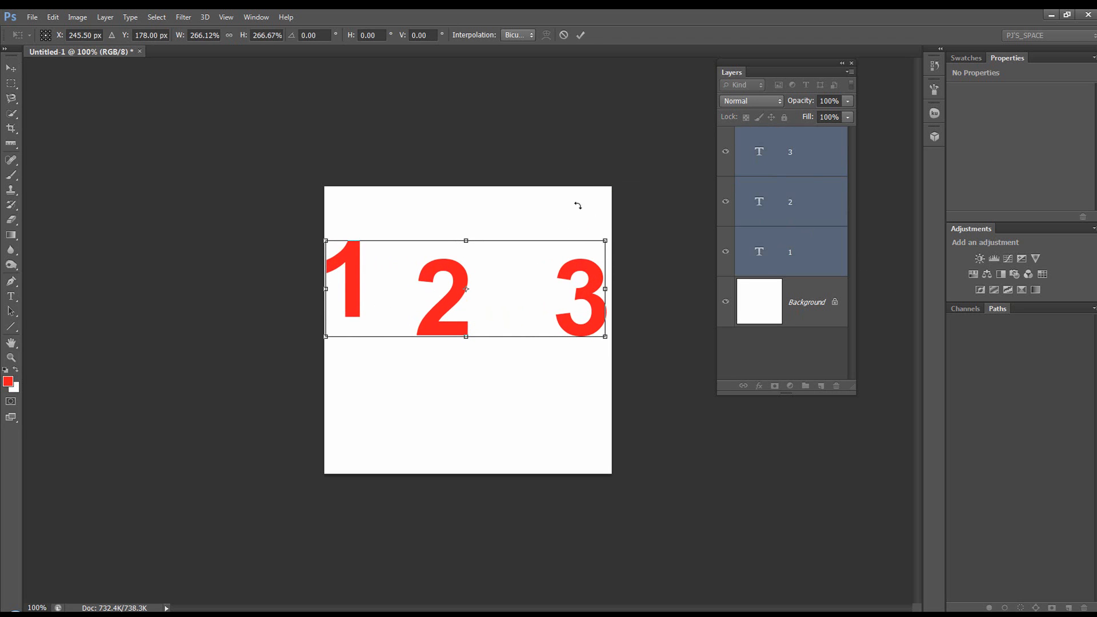
click(584, 35)
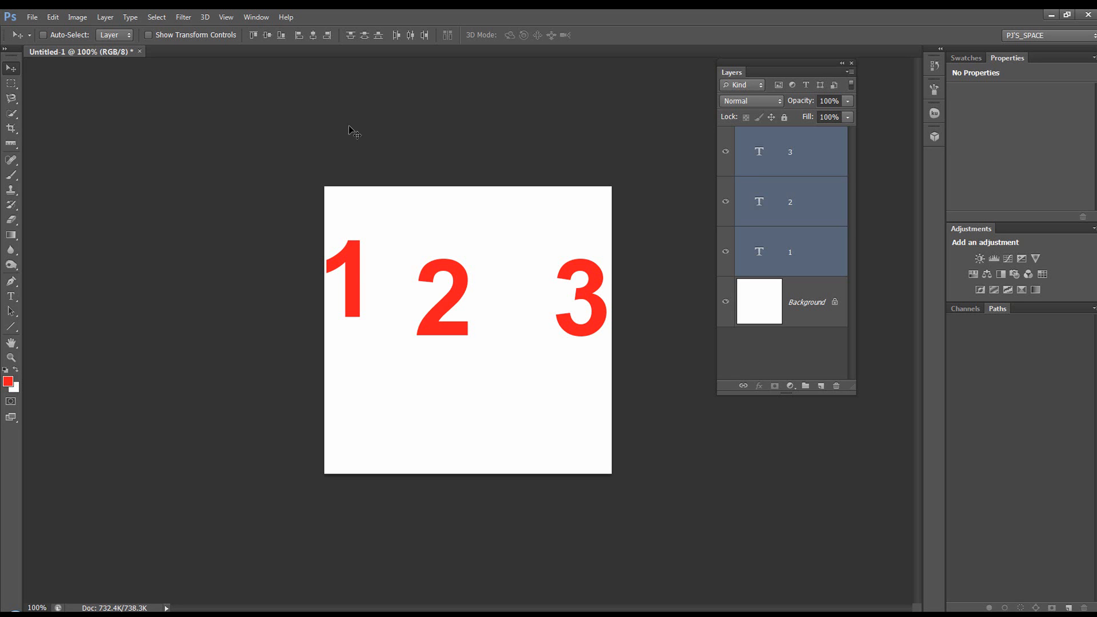
Align the three numbers by their vertical and horizontal centers, and hide layers 2 and 3 so only the 1 shows
click(267, 36)
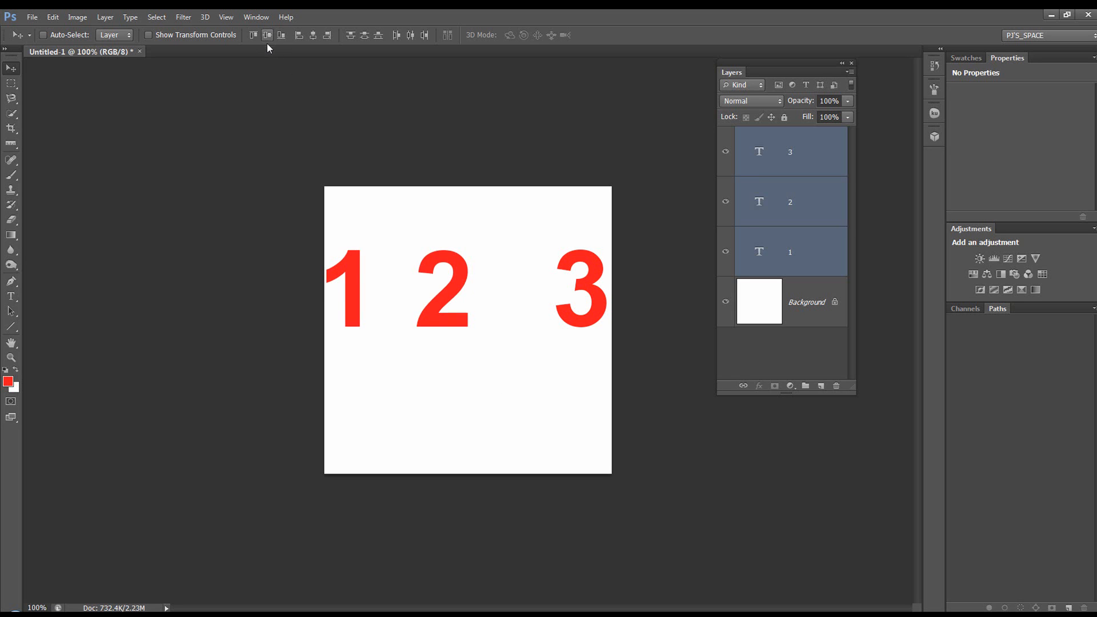
click(310, 37)
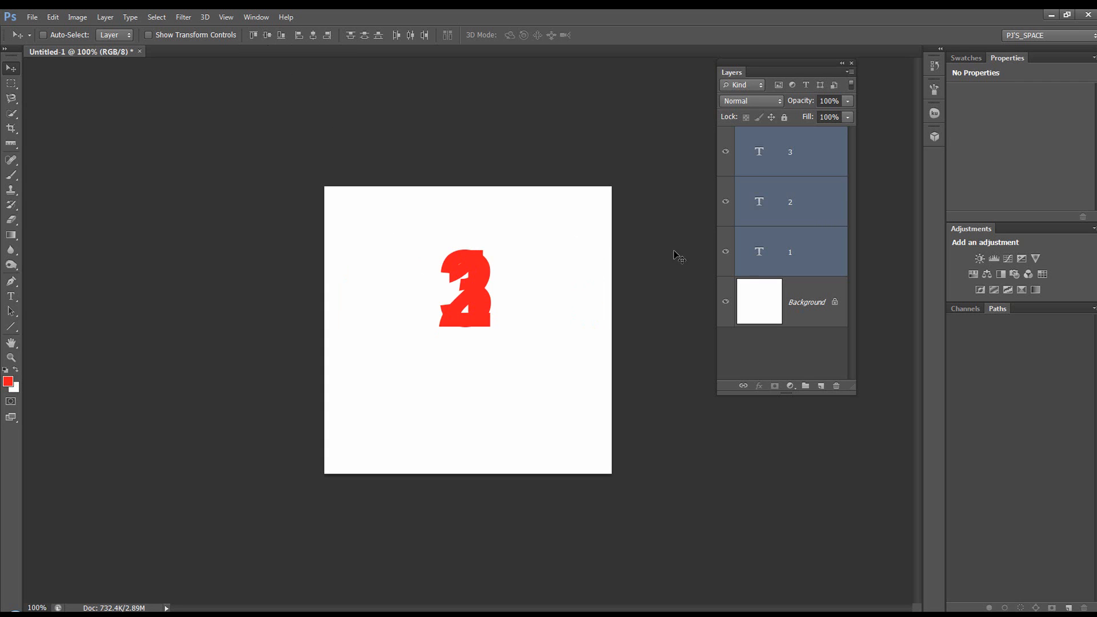
click(774, 258)
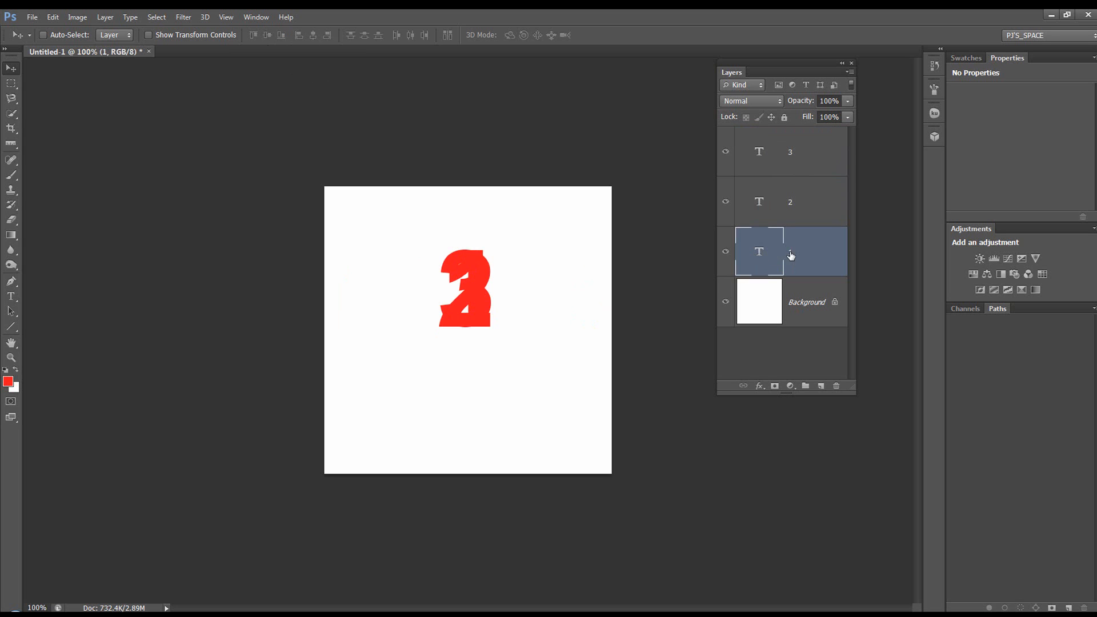
click(725, 202)
click(727, 152)
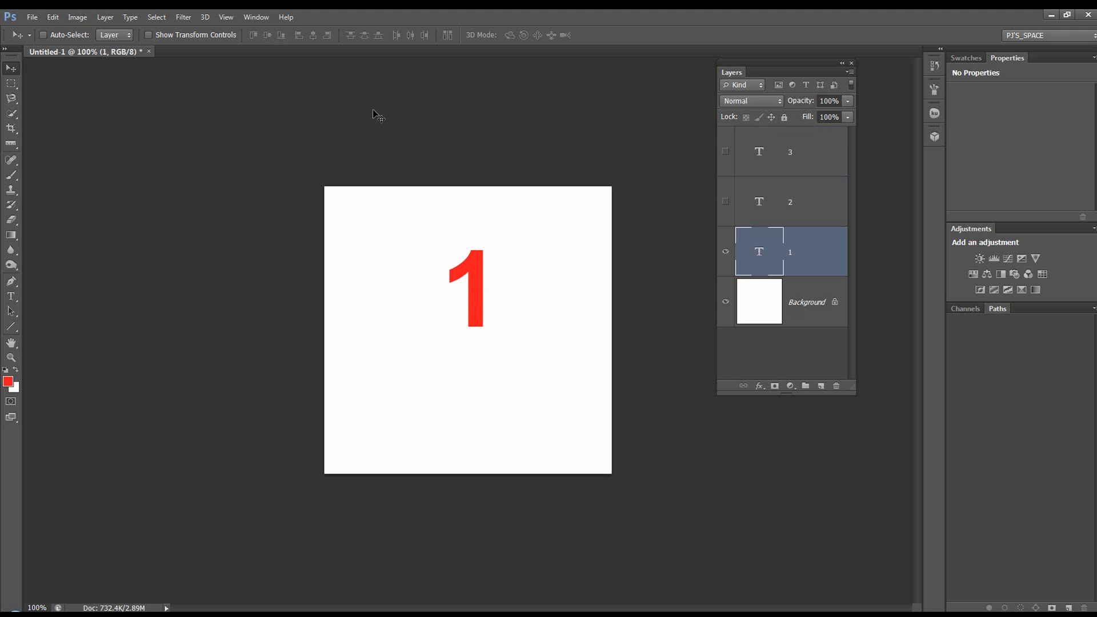
Show the Timeline and create a frame animation with the 1 as its first frame
click(259, 18)
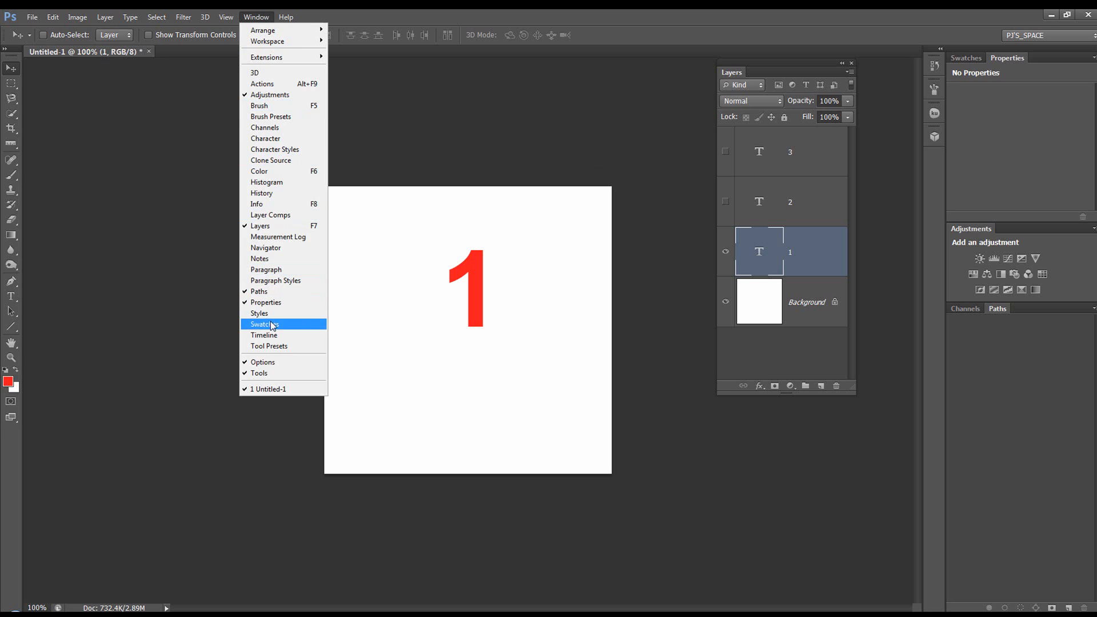
click(288, 337)
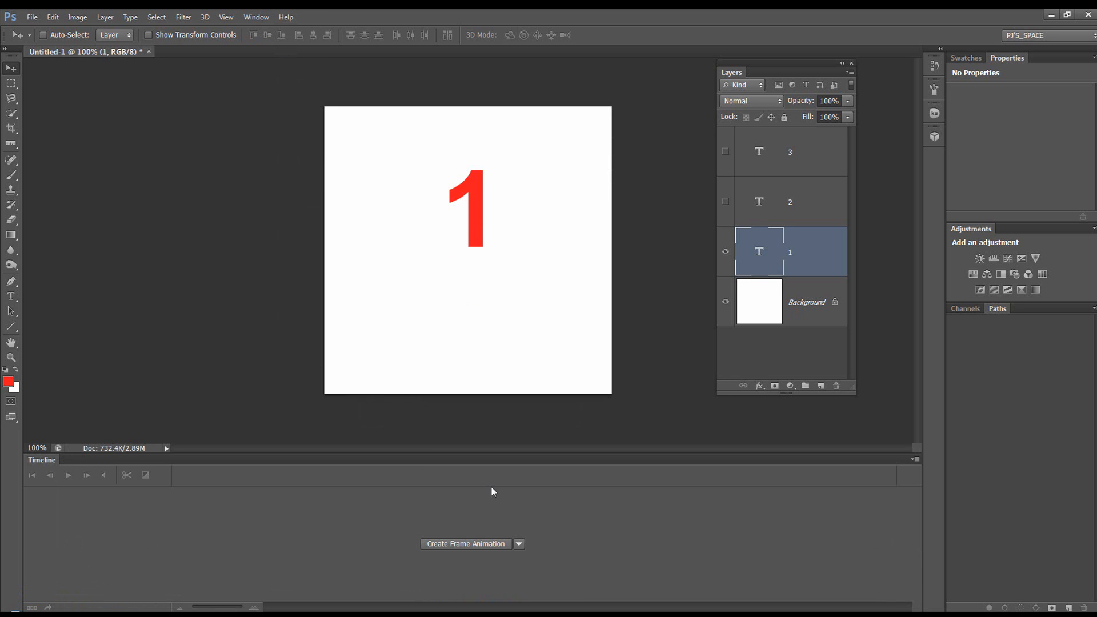
click(466, 544)
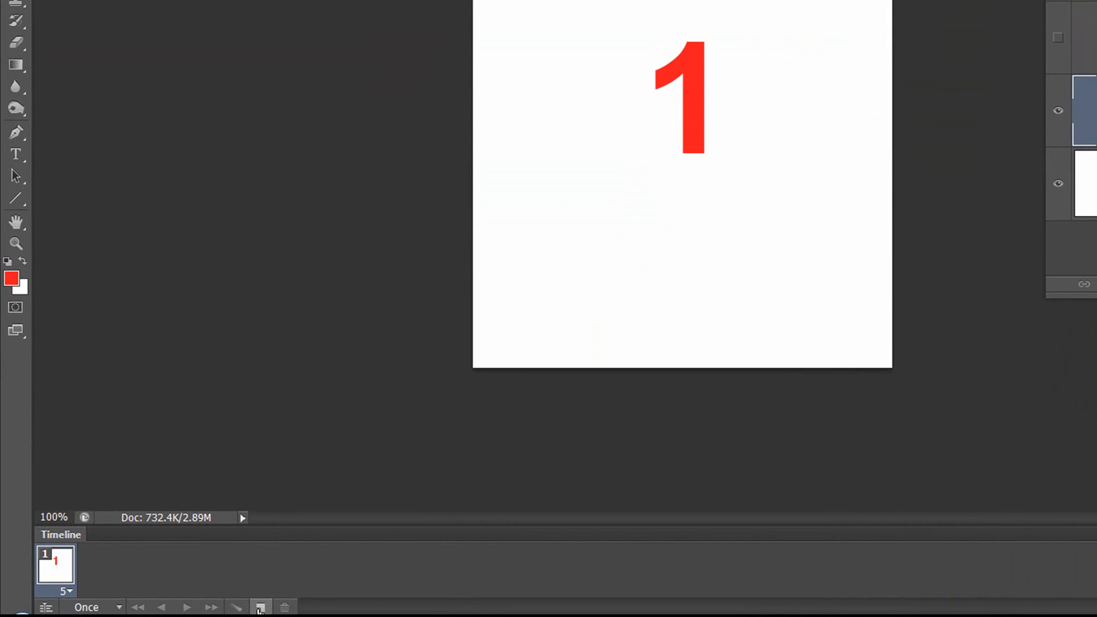
Add a second animation frame that shows the 2 in place of the 1
click(178, 608)
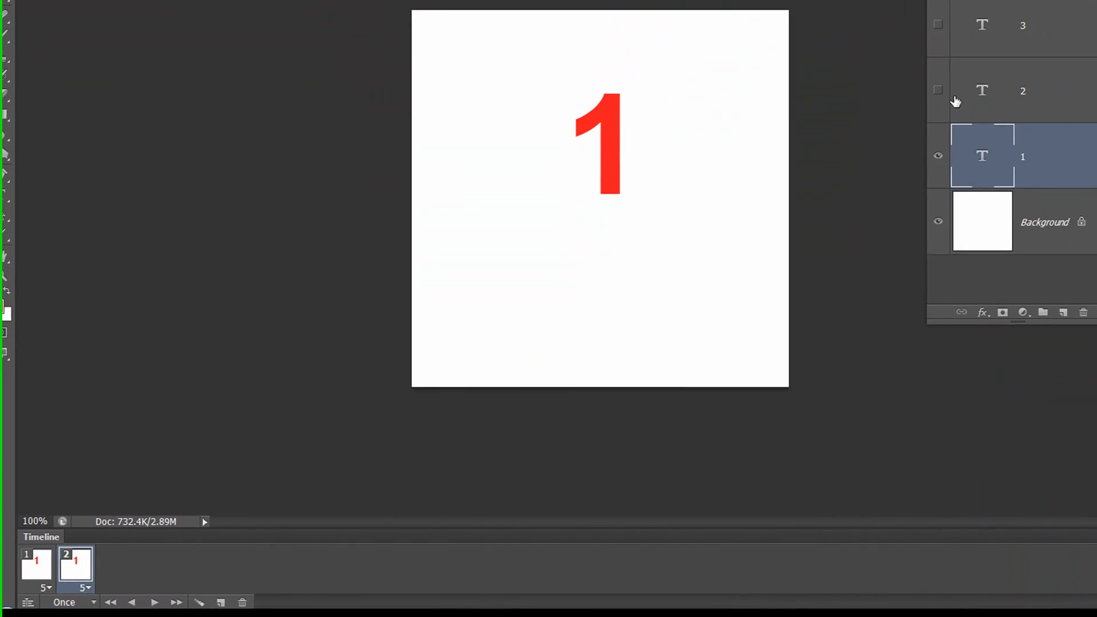
click(913, 168)
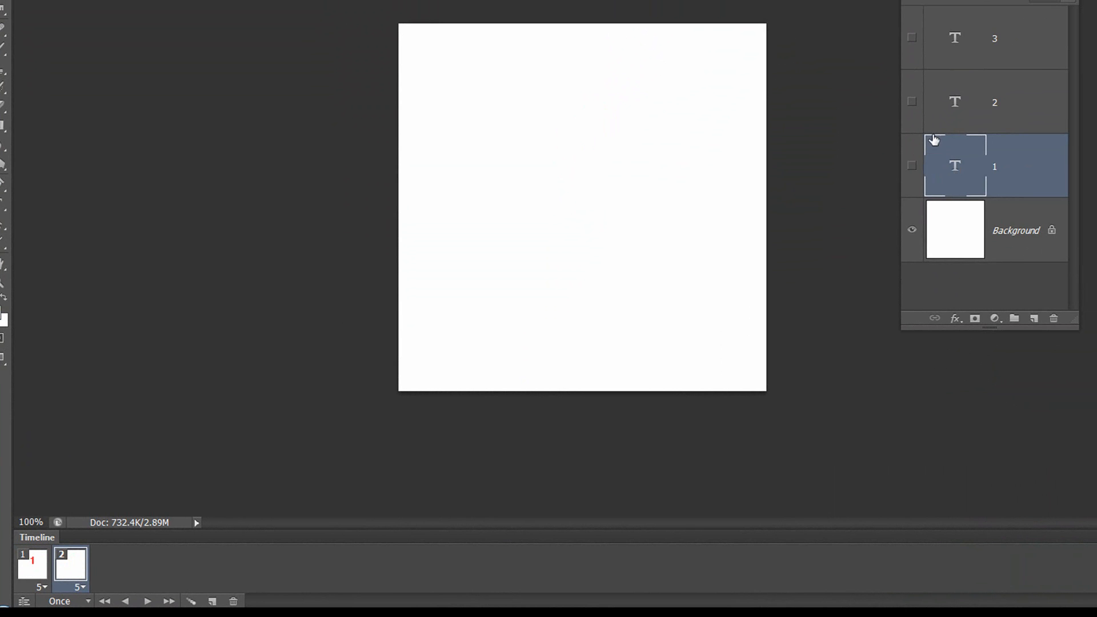
click(952, 106)
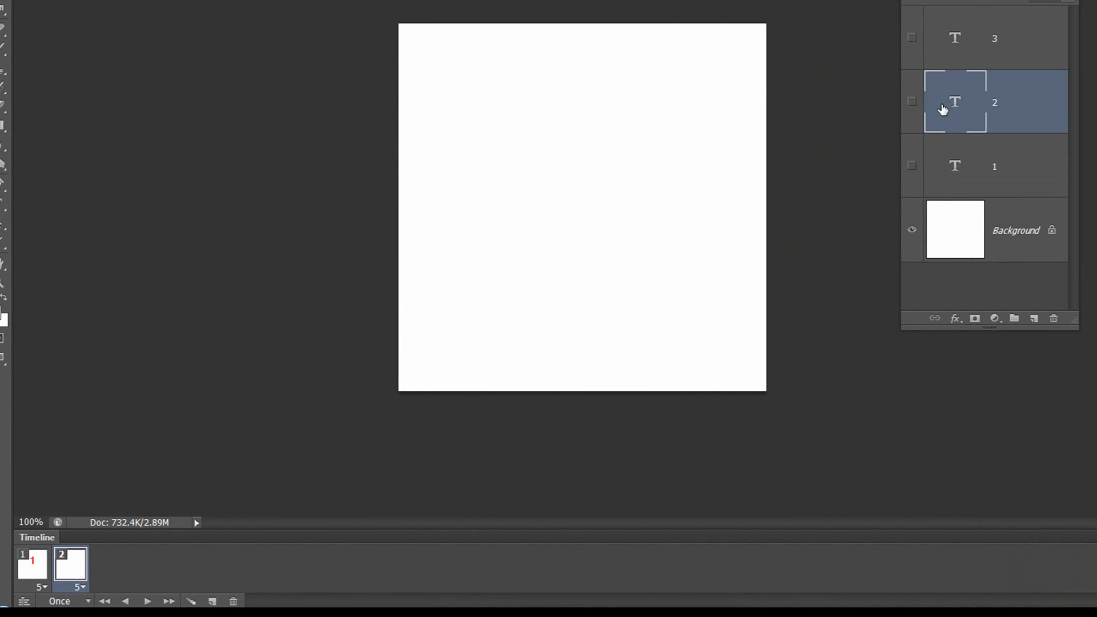
click(912, 103)
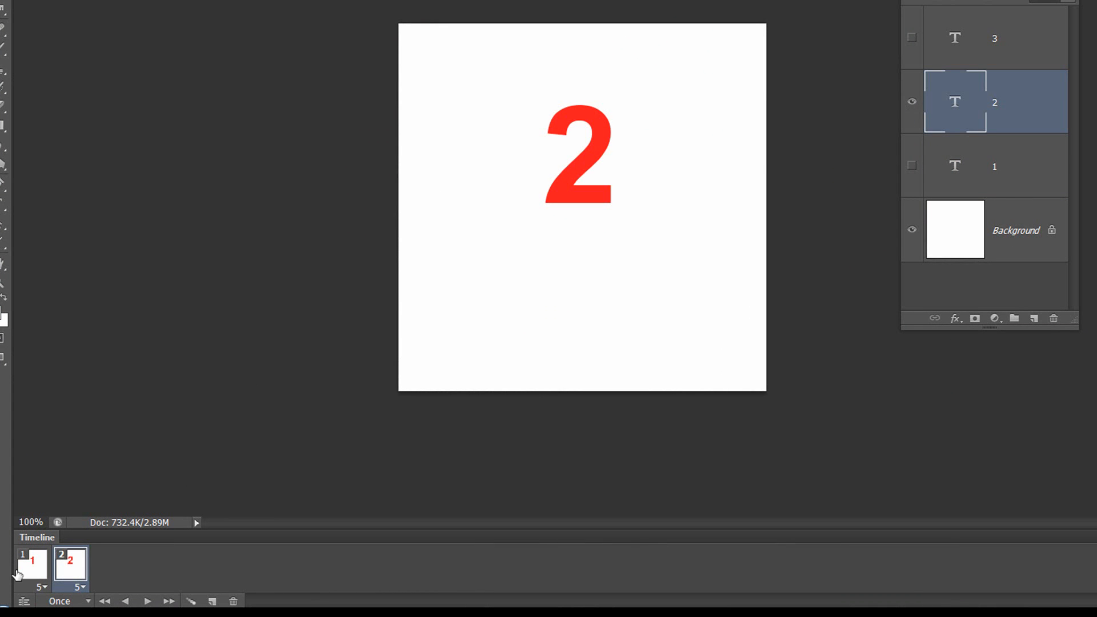
Add a third animation frame that shows the 3 in place of the 2
click(212, 601)
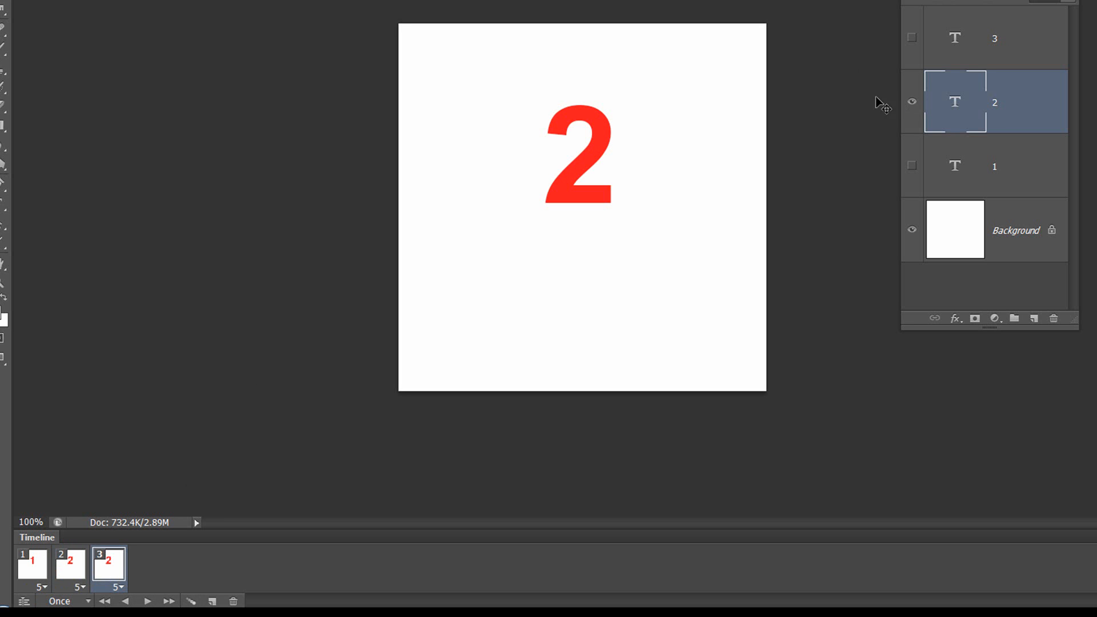
click(912, 102)
click(952, 47)
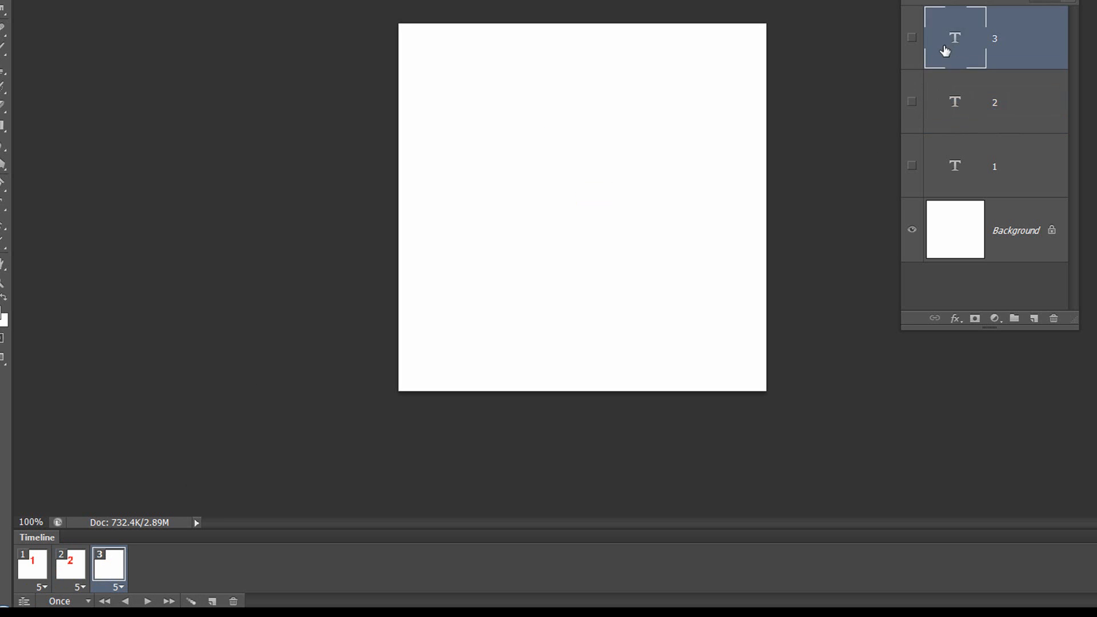
click(912, 37)
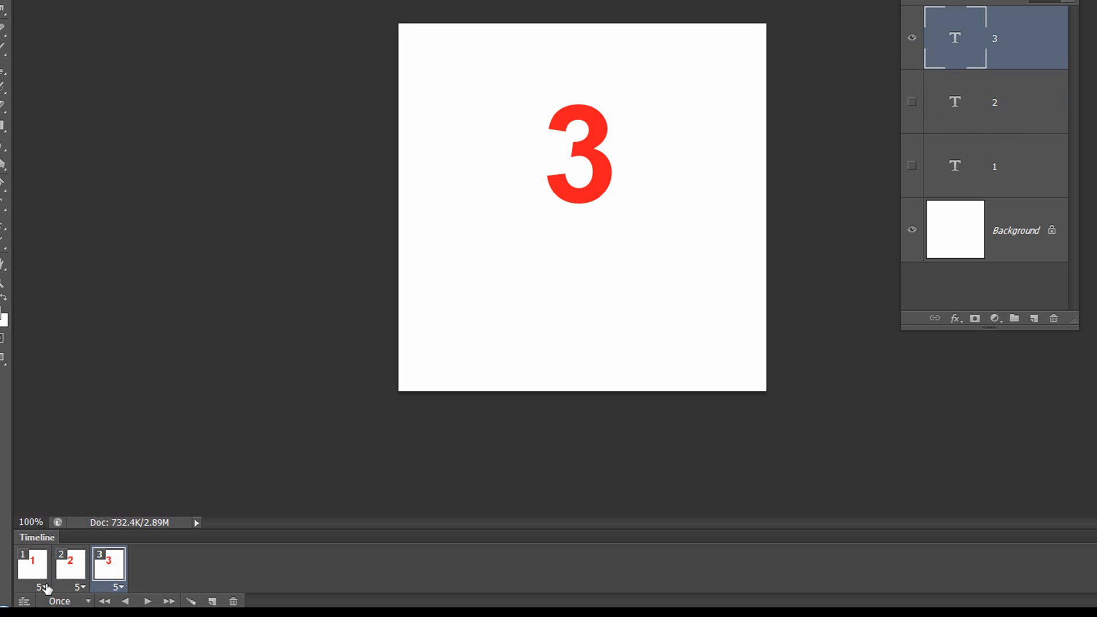
Set the delay of all three animation frames to 0.2 seconds
shift+click(32, 572)
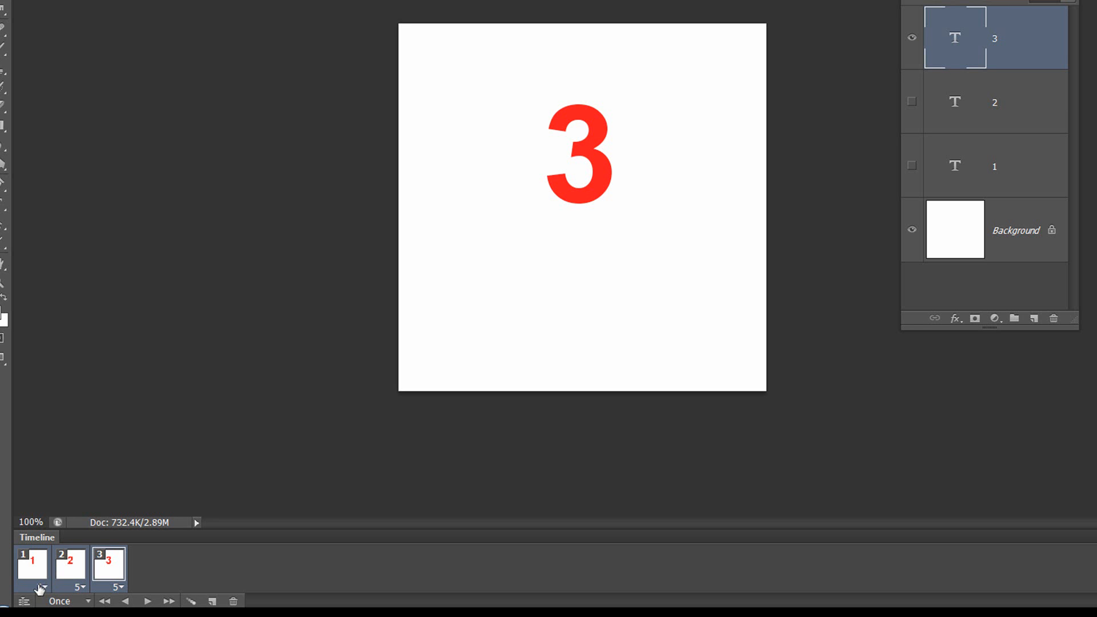
click(118, 588)
click(153, 446)
Set the animation to loop forever, and play it briefly as a preview
click(88, 602)
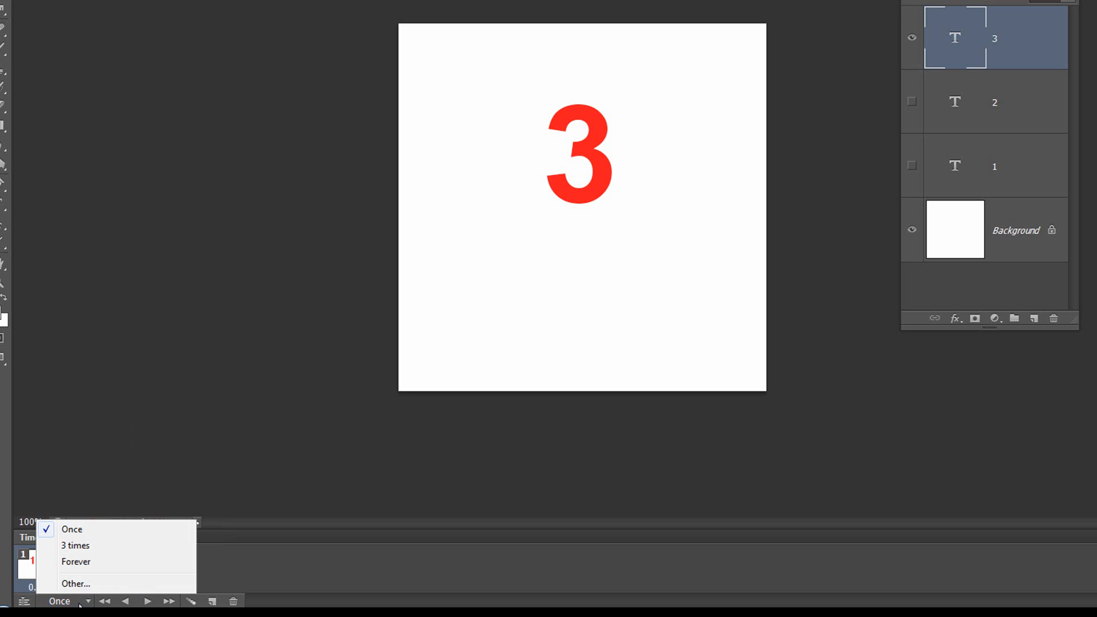
click(82, 566)
click(147, 601)
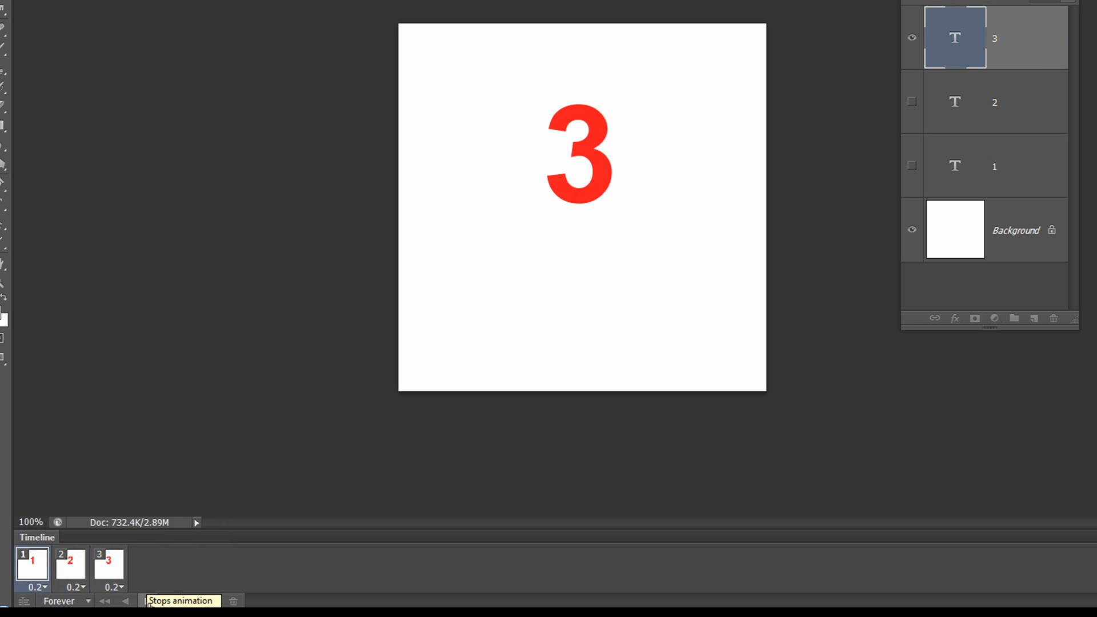
click(150, 602)
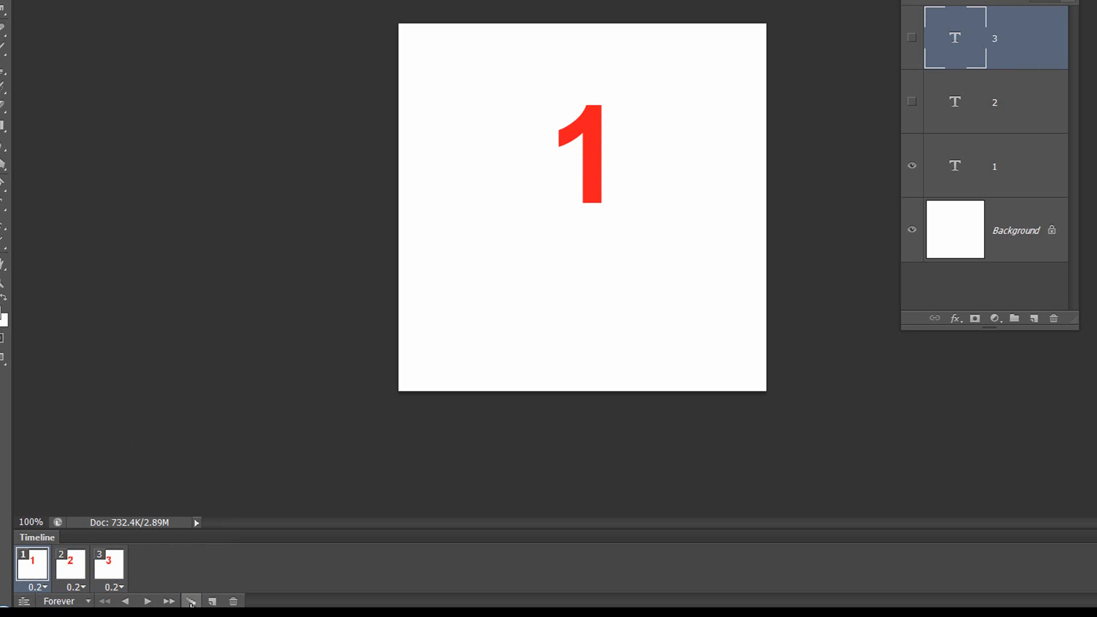
Tween frames 1 and 2 by adding 3 frames for all layers with position, opacity and effects
shift+click(64, 568)
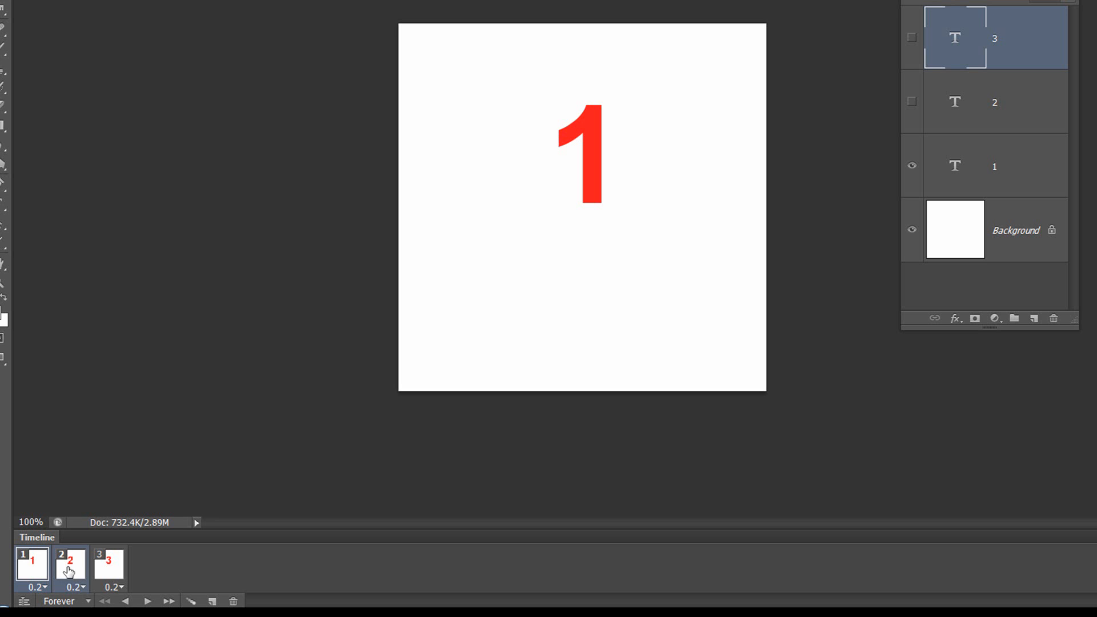
click(191, 602)
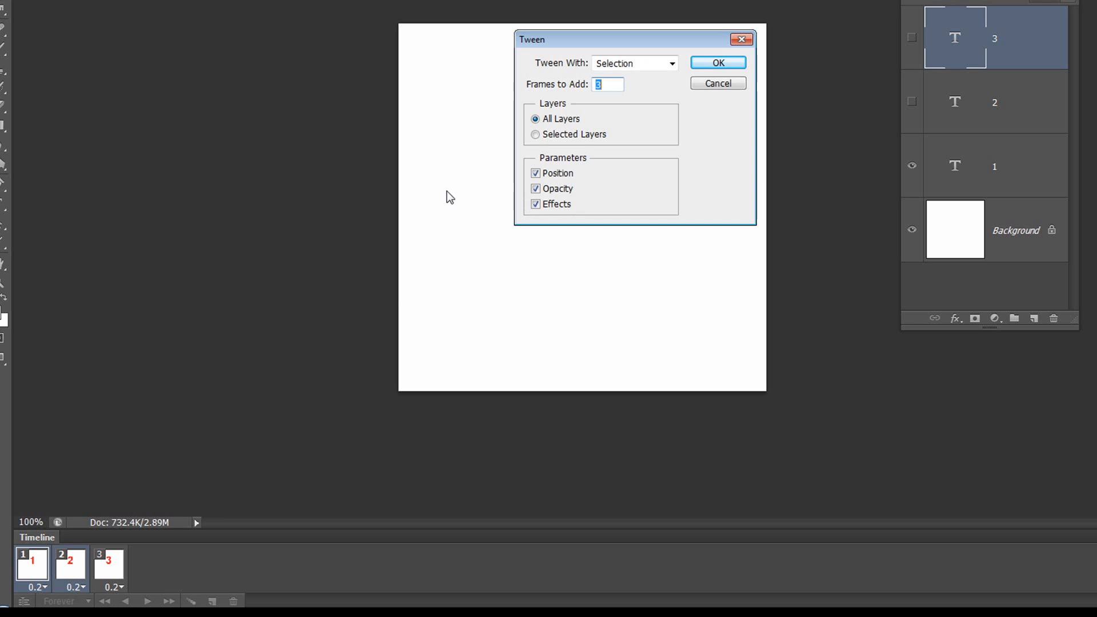
click(739, 63)
Tween the frames showing the 2 and the 3 by adding 3 frames for all layers with position, opacity and effects
click(186, 574)
shift+click(223, 573)
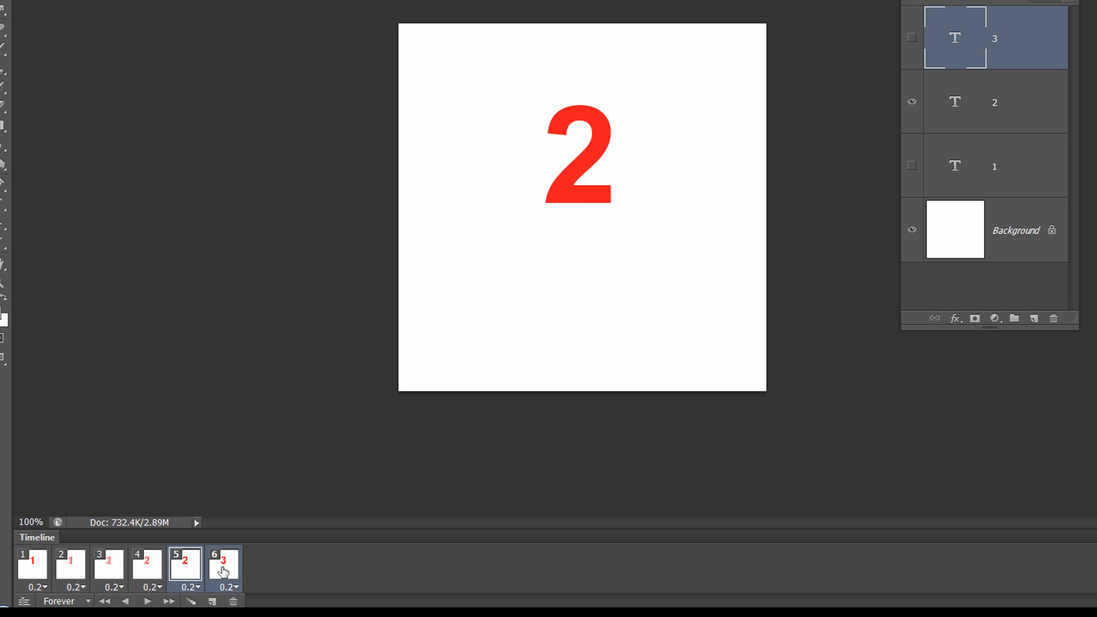
click(194, 603)
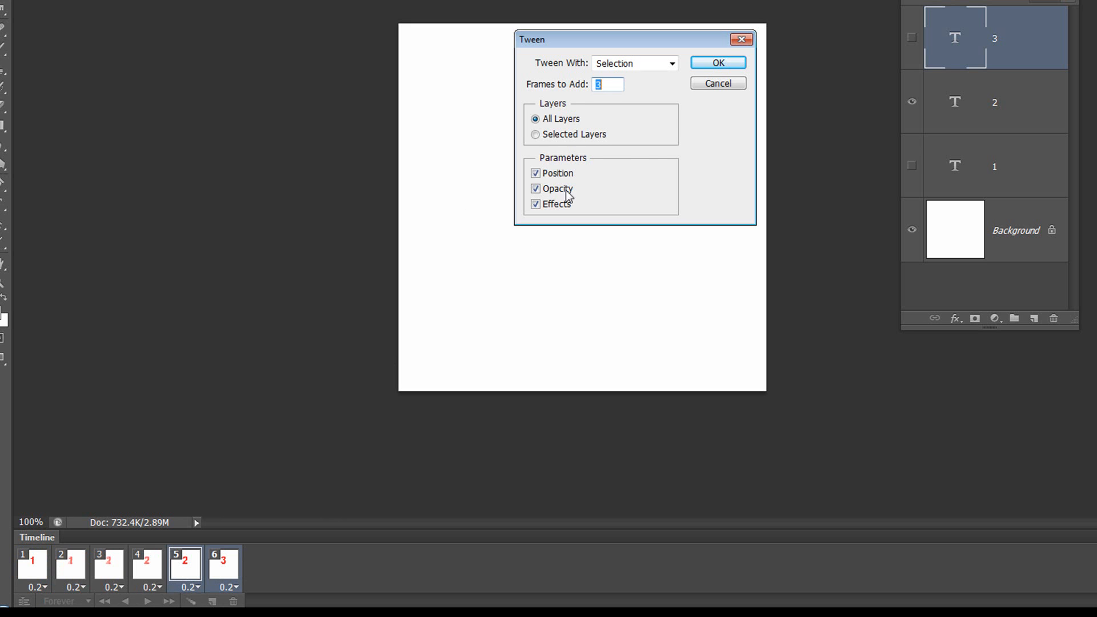
click(718, 64)
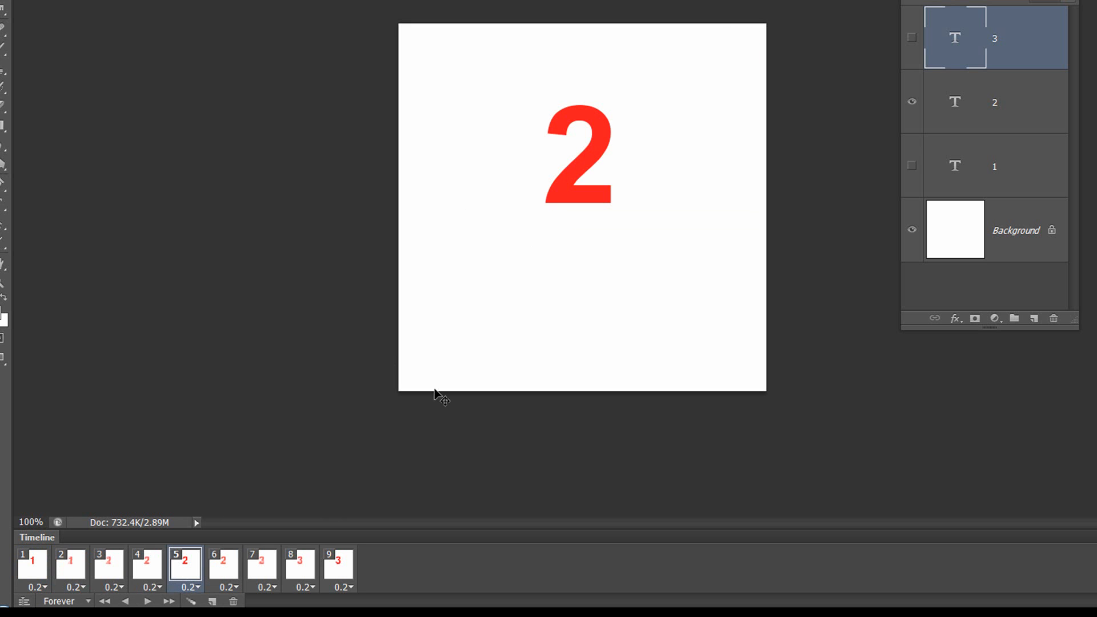
Play the tweened animation from the first frame to check the transitions, and stop it
click(35, 565)
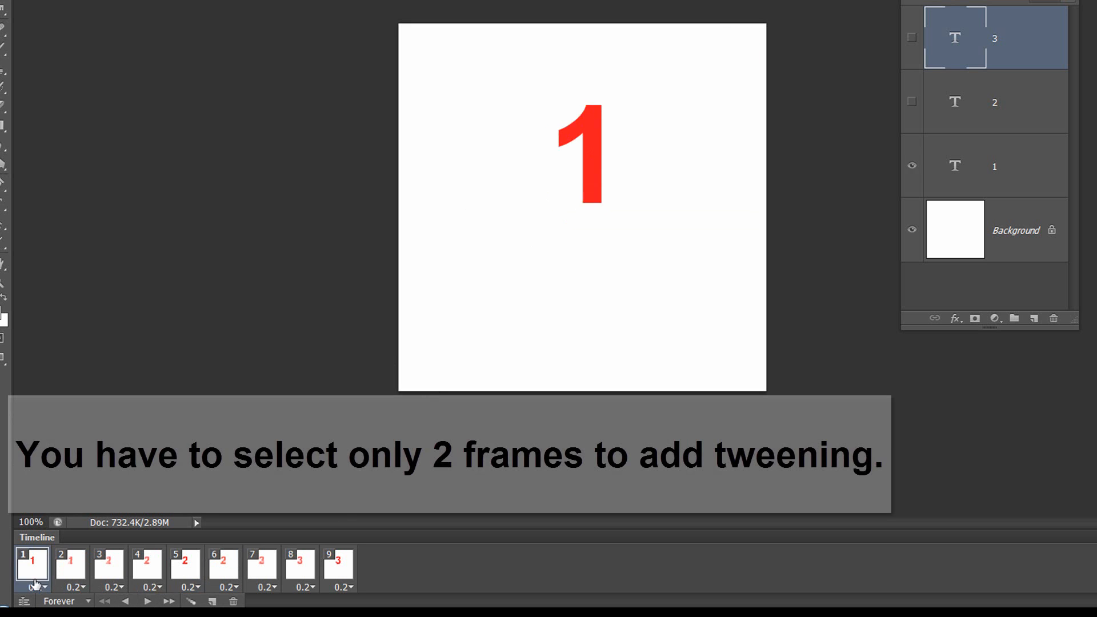
click(147, 601)
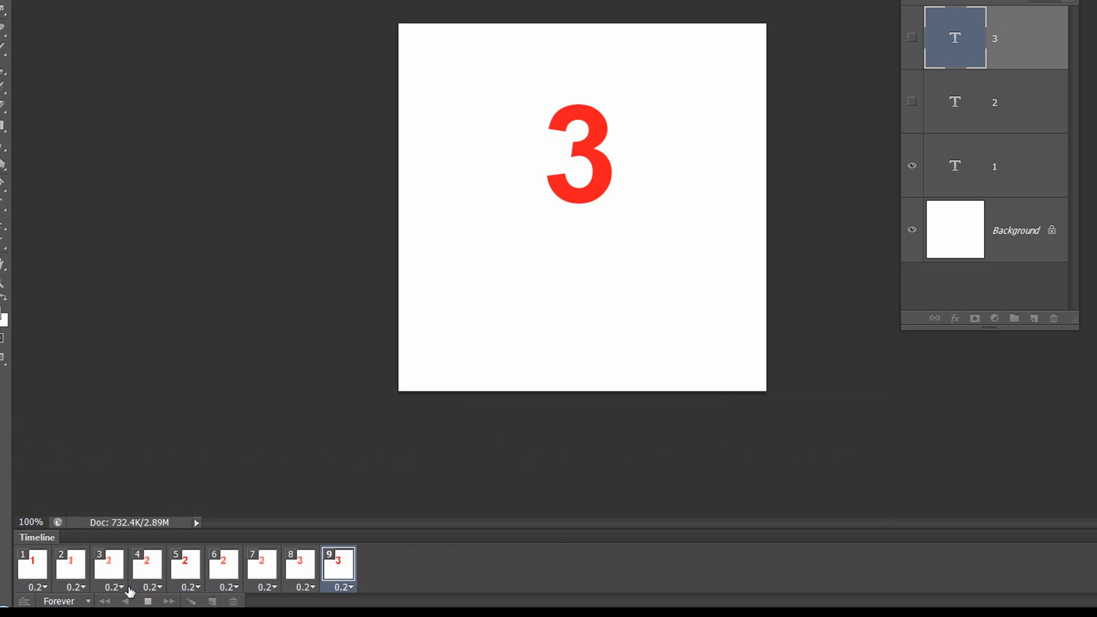
key(space)
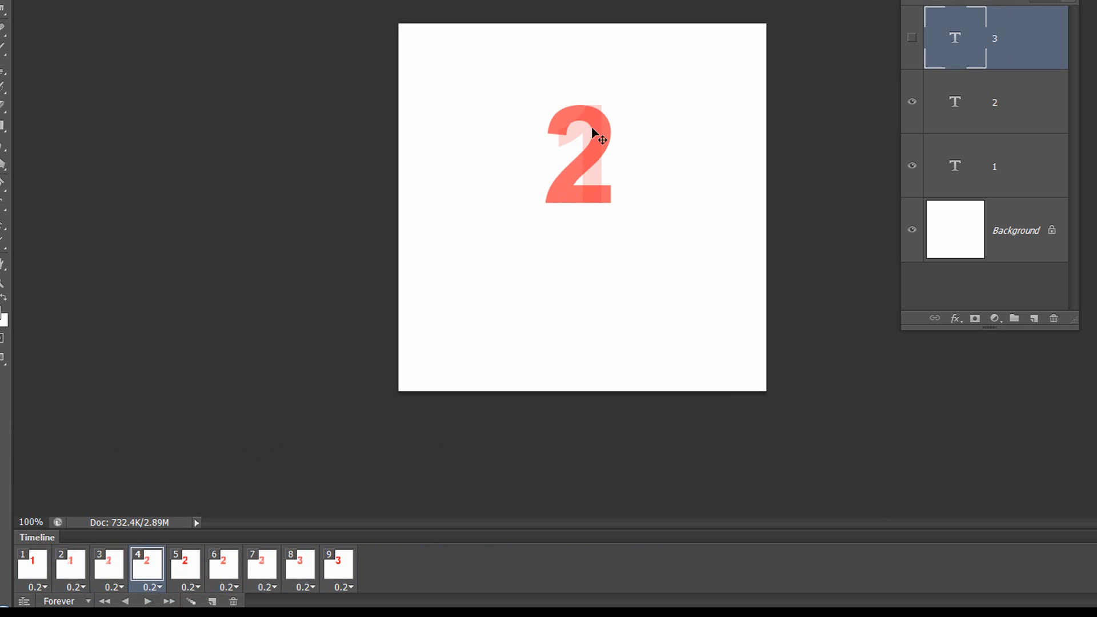
click(26, 0)
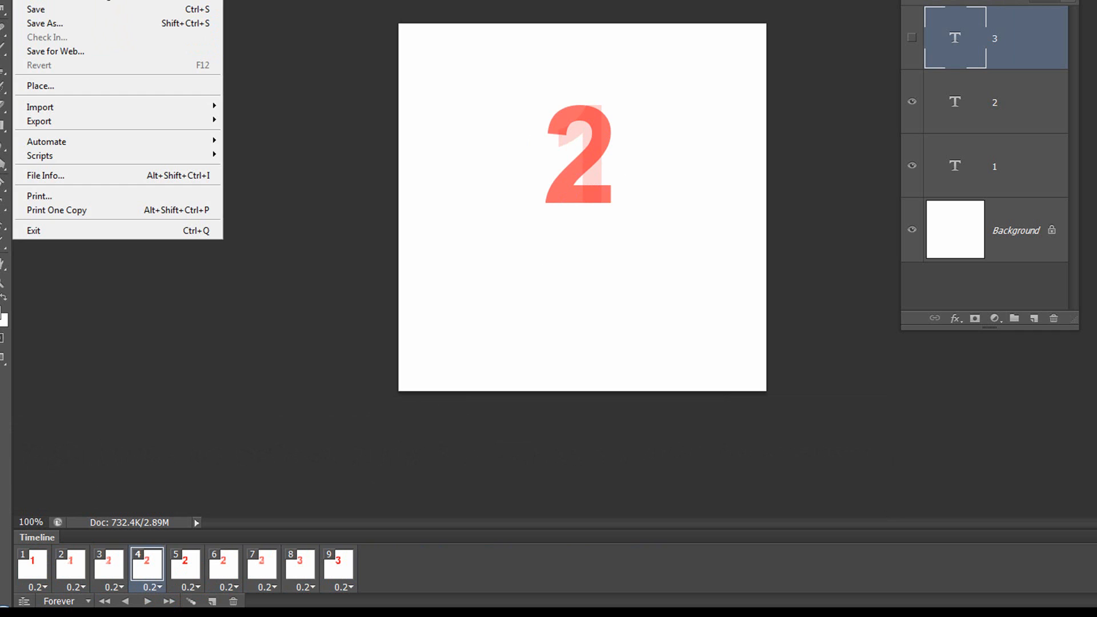
key(Escape)
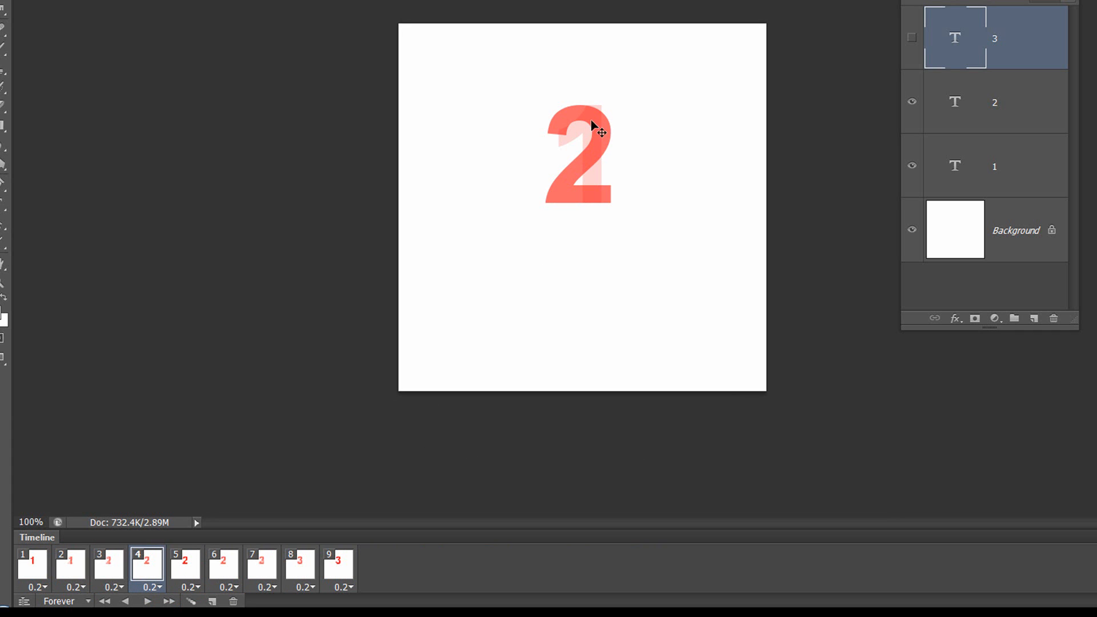